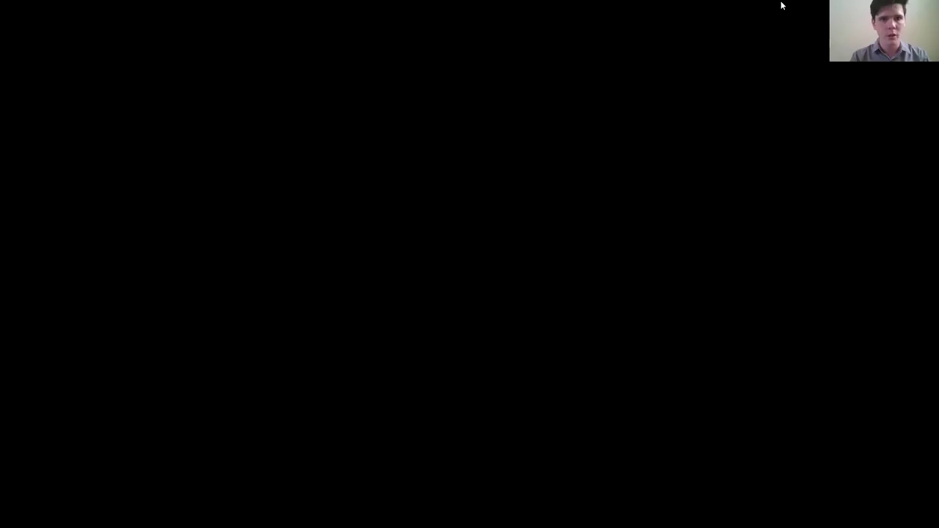
Advance to the Trend View slide, end the slide show and switch to the XpanelDesigner window showing the Main_View page
click(479, 269)
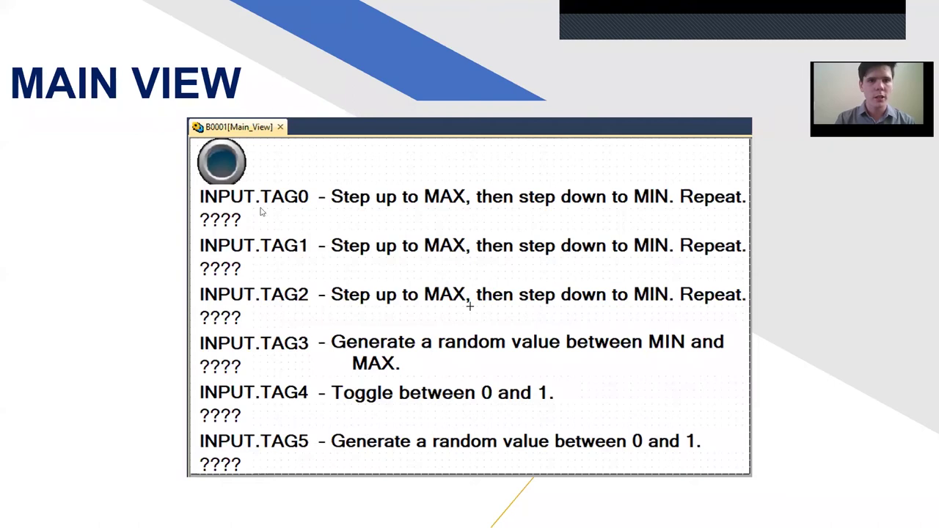
click(904, 201)
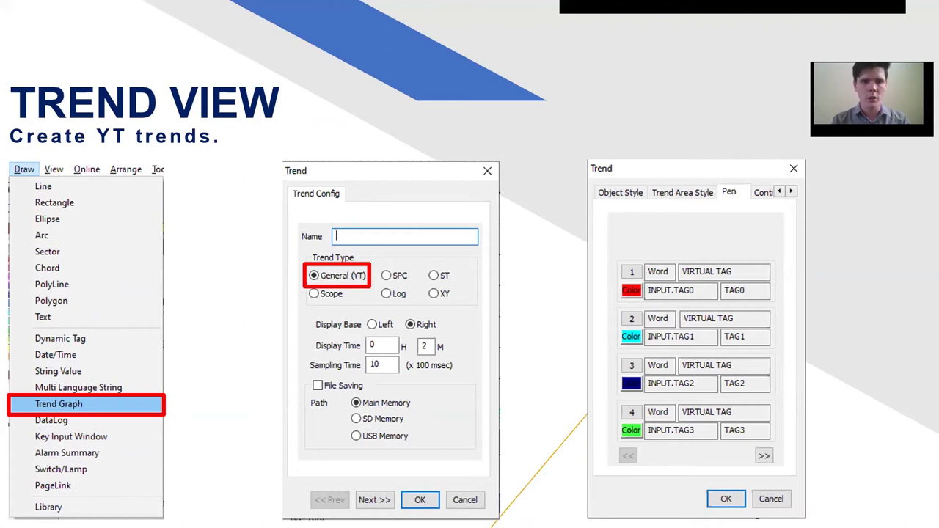
key(Escape)
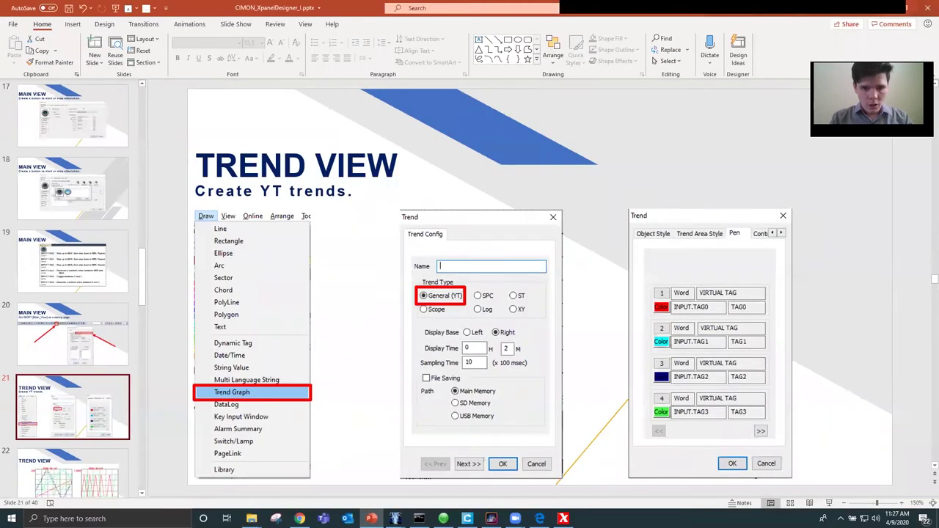
mouse_move(395, 519)
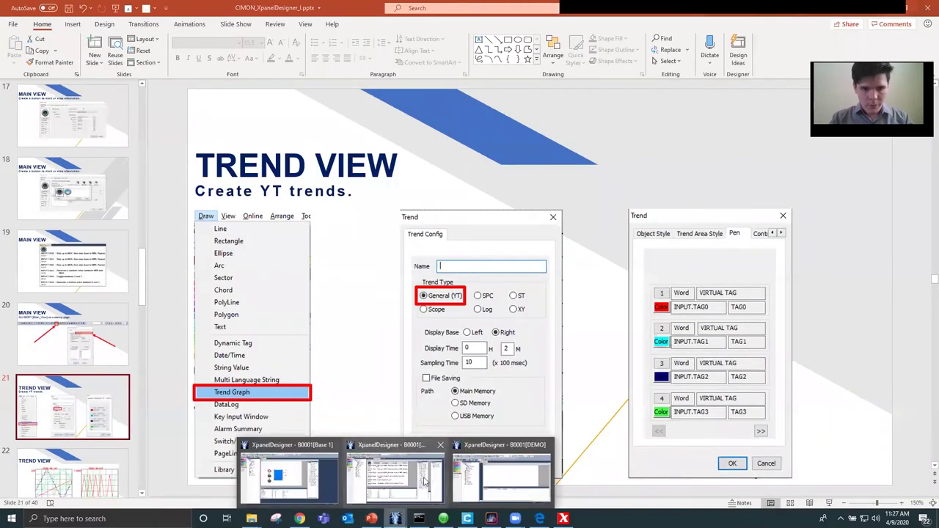
click(424, 481)
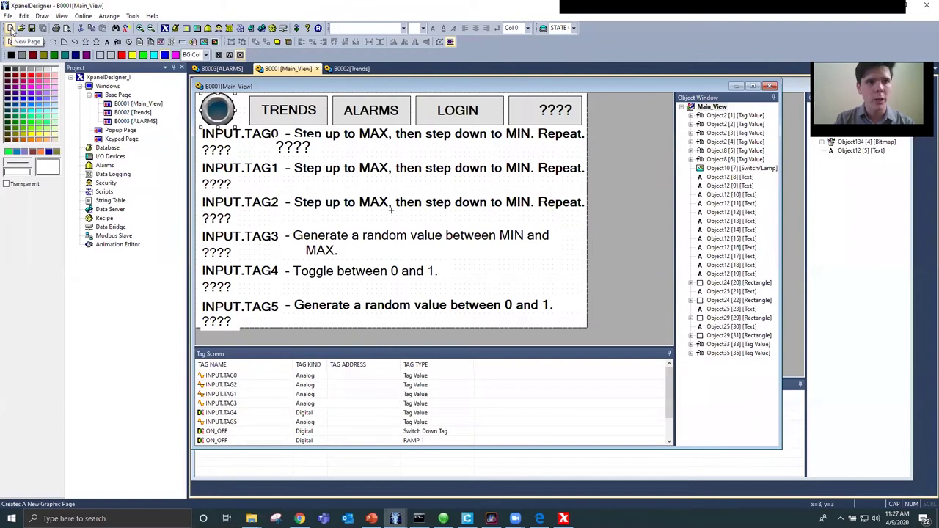
Create a new normal base page with page number 4 and the name DSALF;OIDHS
click(10, 28)
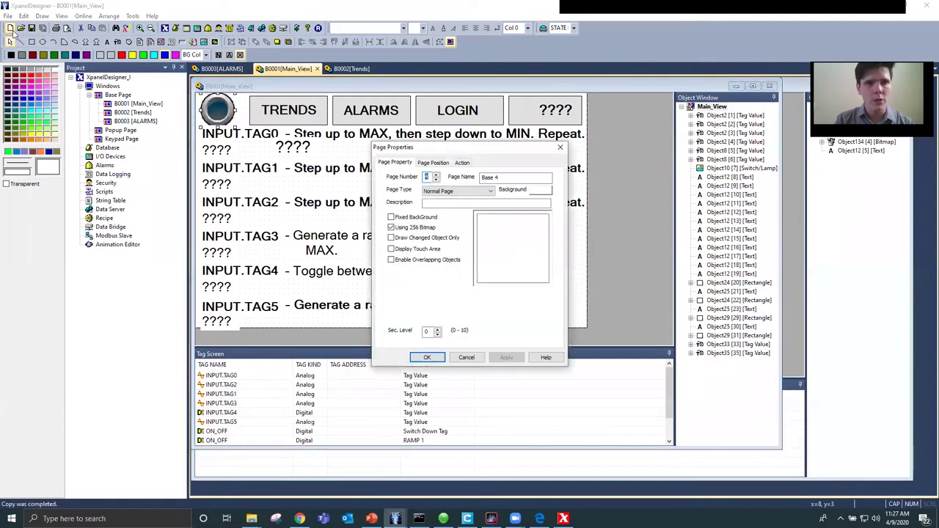
double_click(509, 176)
text(DSALFJOIDHS)
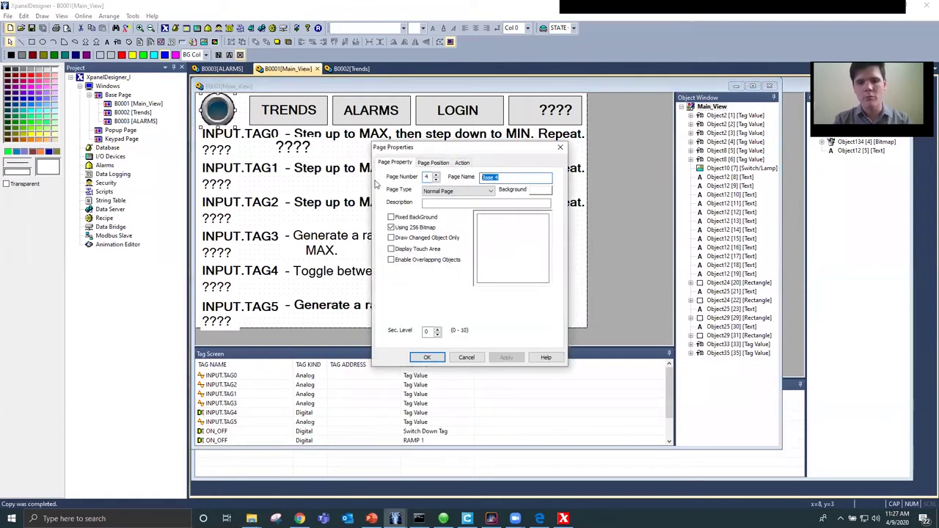
click(427, 357)
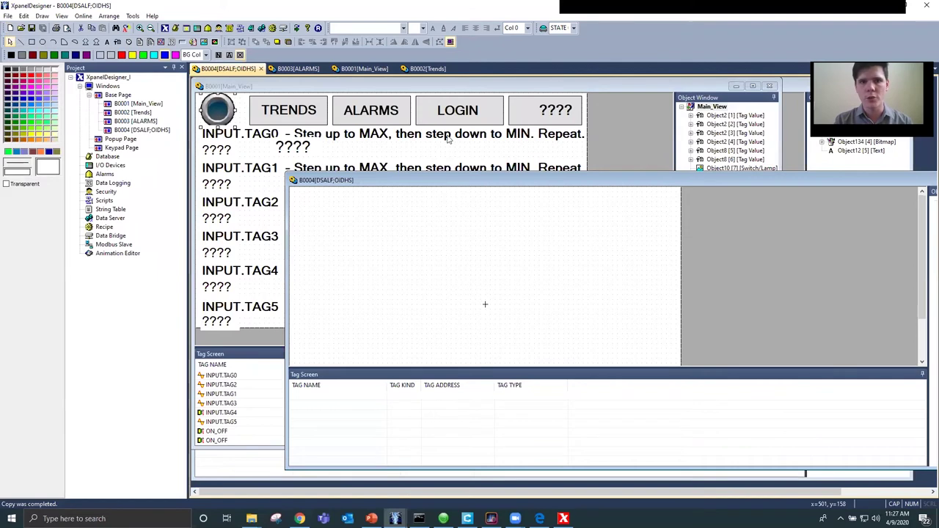
Delete the base page B0004 [DSALF;OIDHS] from the project
click(143, 122)
click(150, 130)
key(Delete)
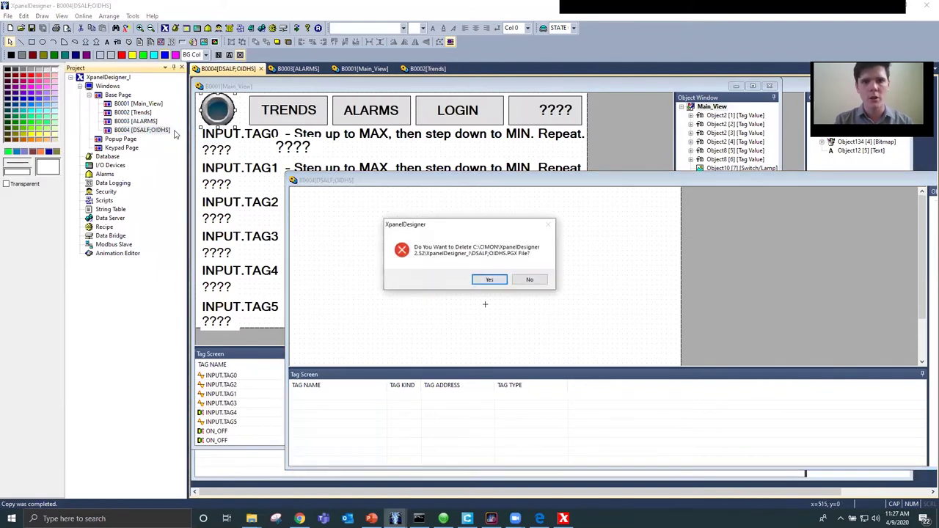
key(Return)
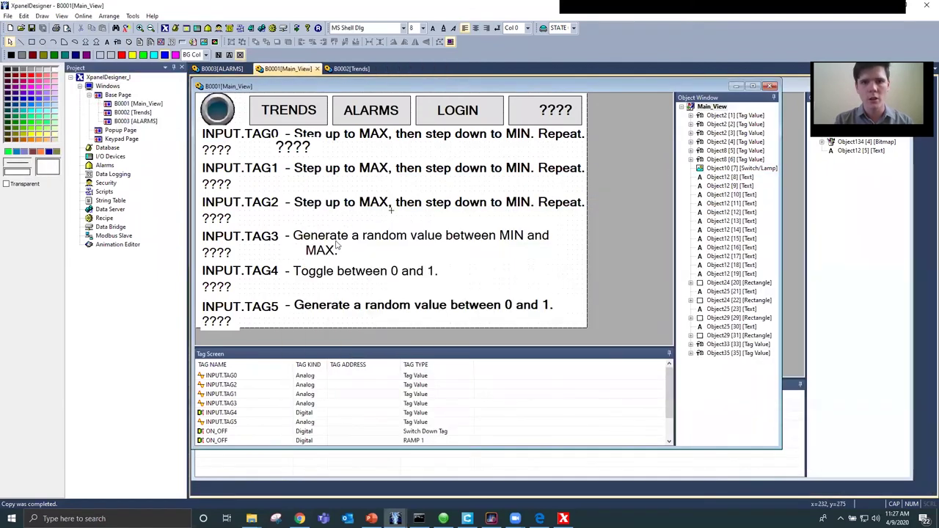
Open the Trends page and view the general properties of its DEMO trend graph
click(343, 69)
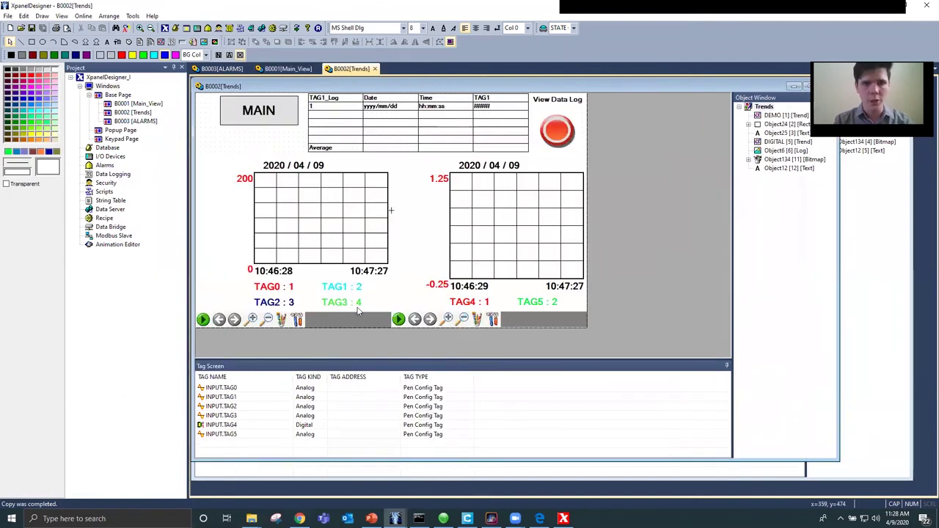
click(43, 15)
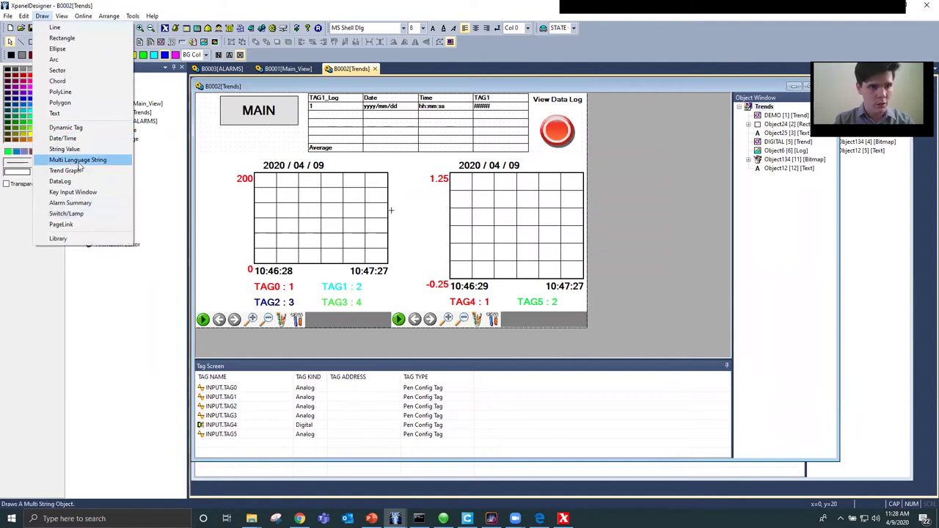
double_click(346, 208)
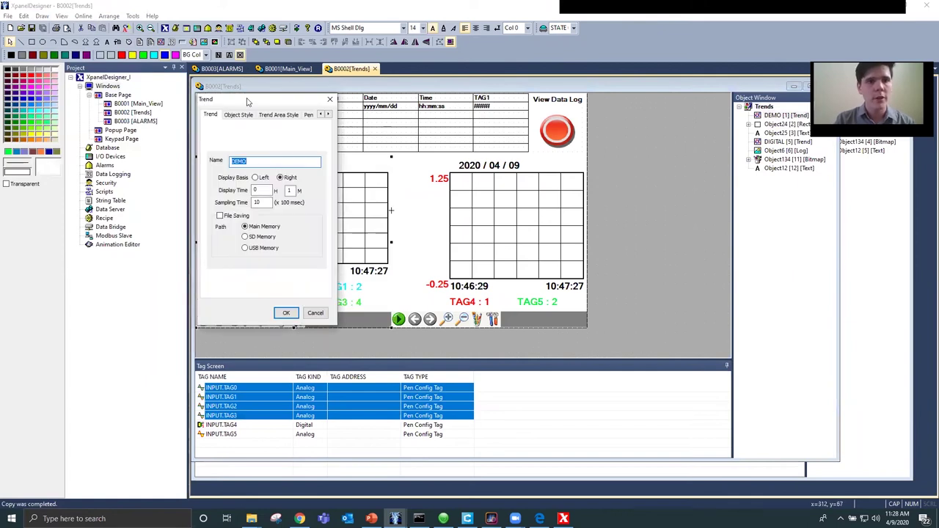
drag(250, 101, 391, 118)
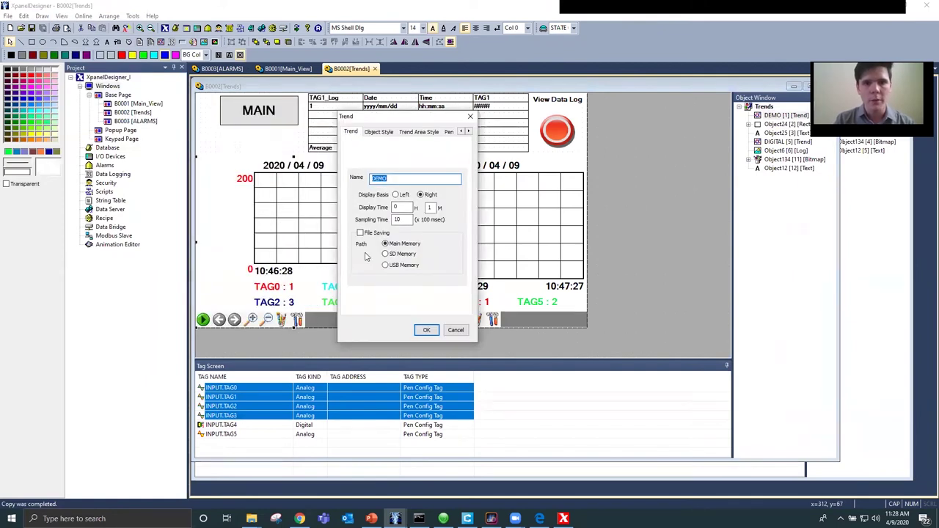
click(470, 116)
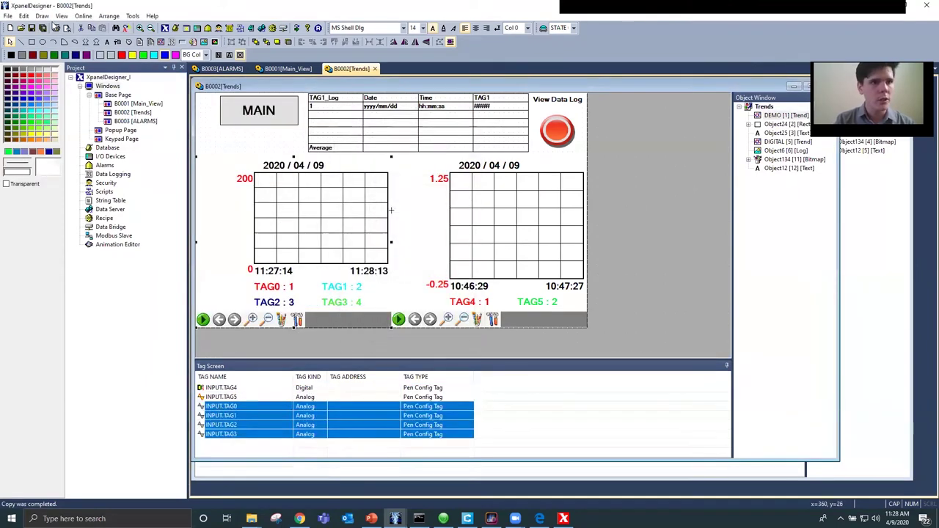
click(41, 15)
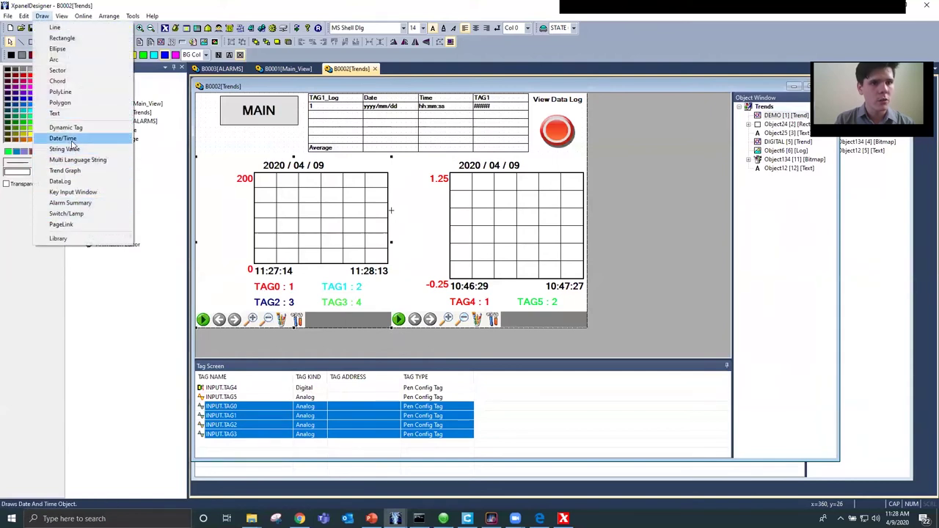
key(Escape)
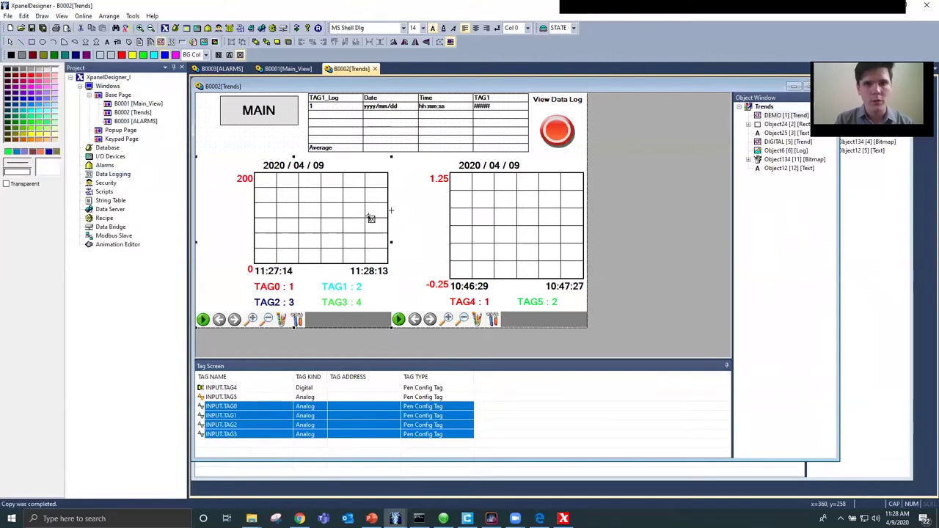
click(420, 190)
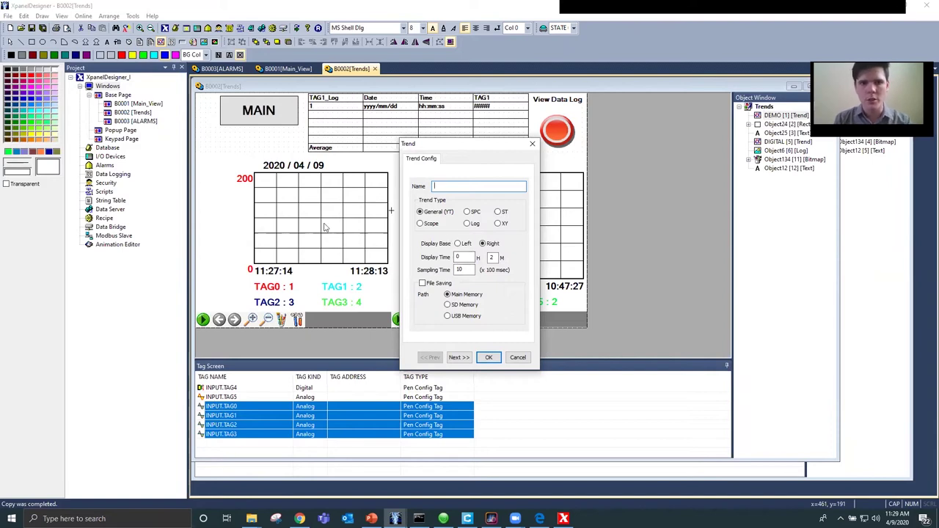
click(533, 145)
Examine the DEMO trend's display time and sampling time, along with its object style and trend area style settings
double_click(354, 227)
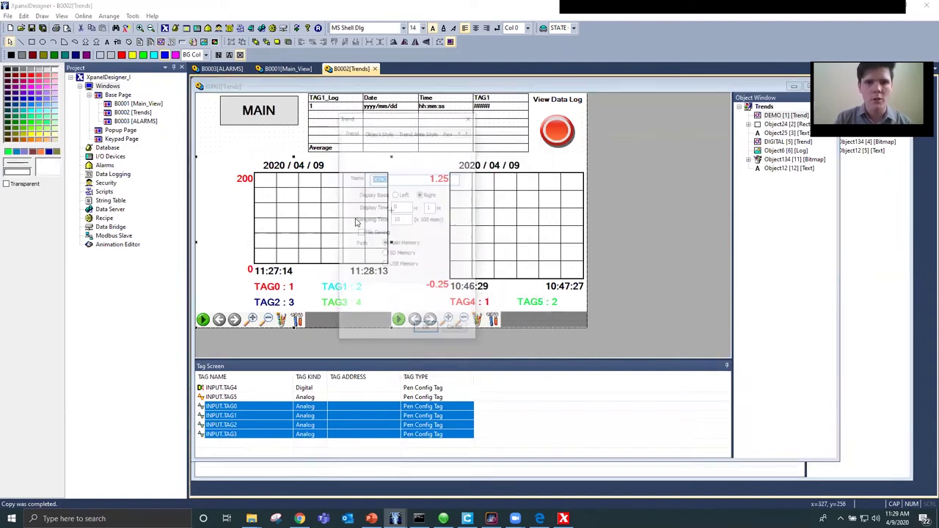
double_click(429, 208)
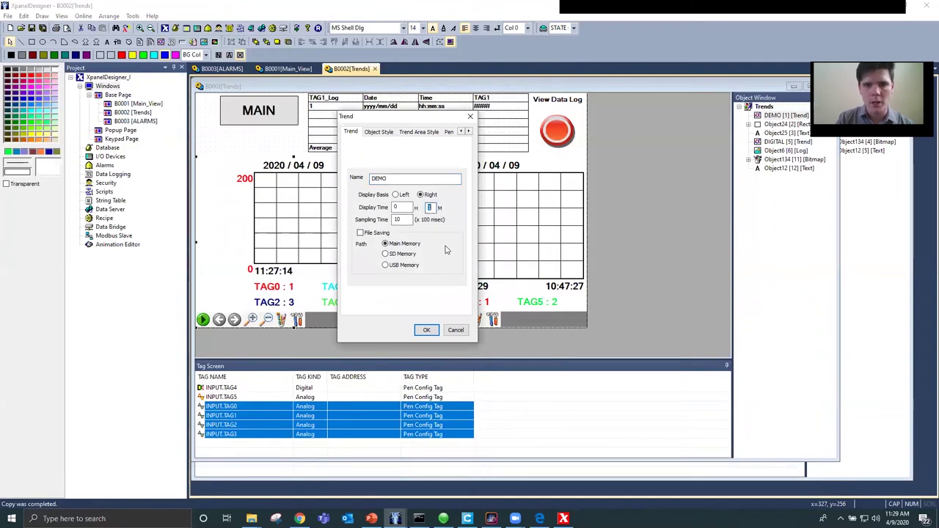
double_click(396, 219)
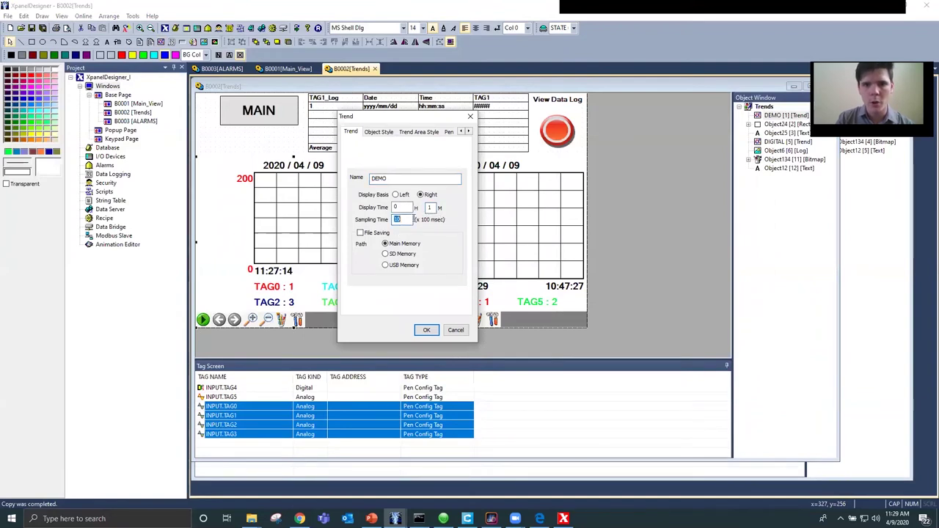
click(378, 132)
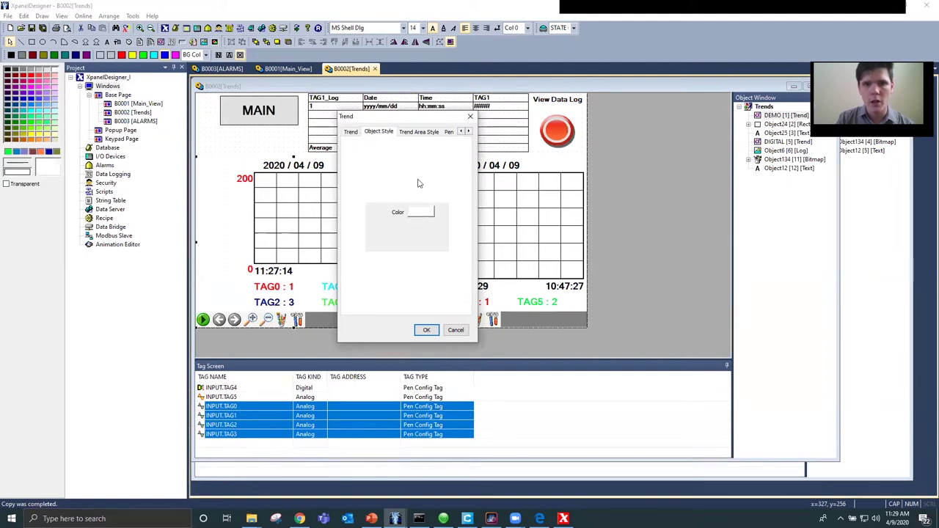
click(419, 132)
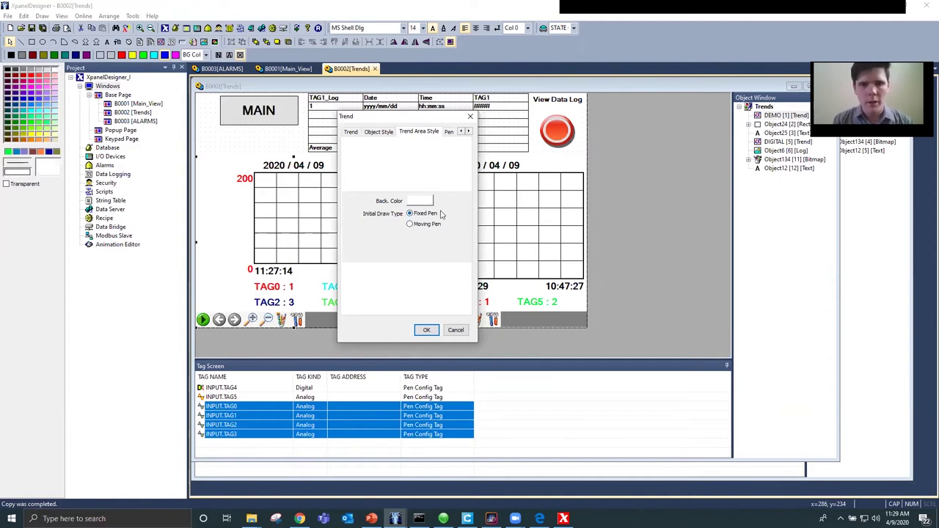
Examine the DEMO trend's first pen, including its tag selection, comment, minimum and maximum values and pen color
click(448, 132)
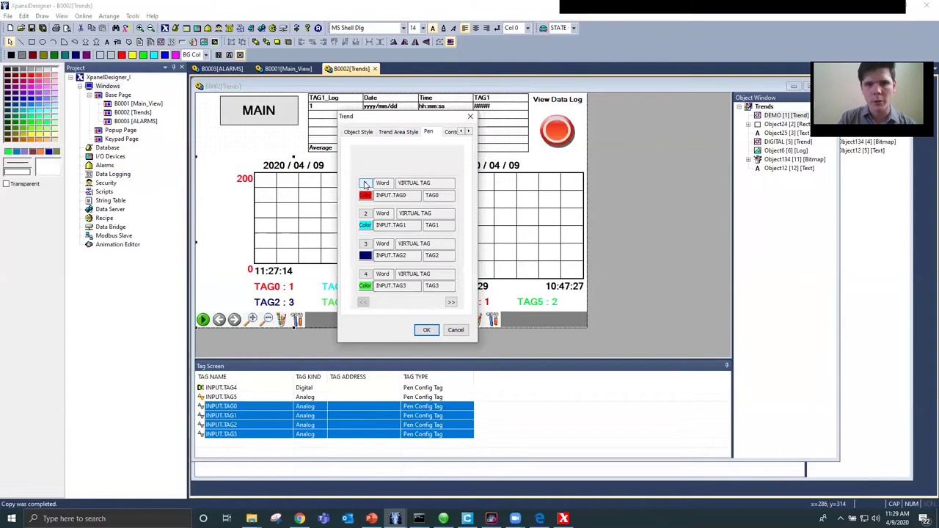
click(365, 184)
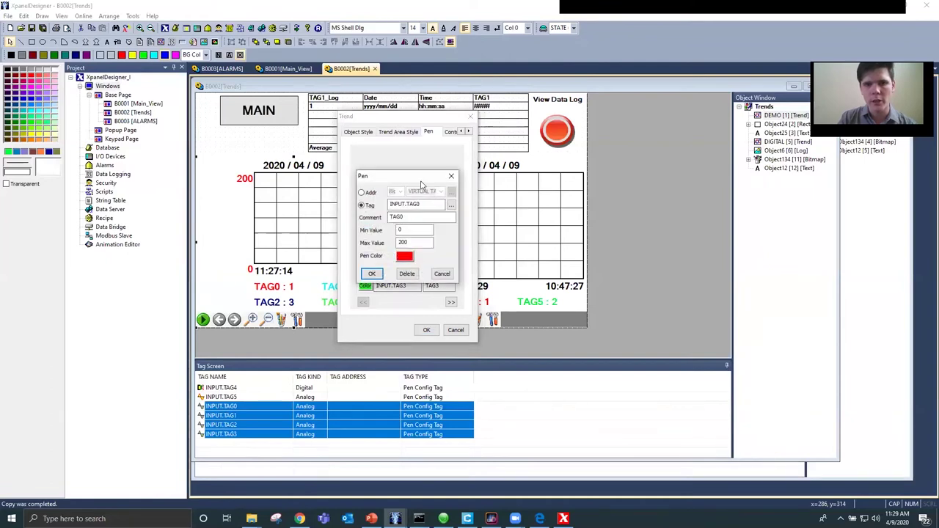
drag(408, 170, 402, 157)
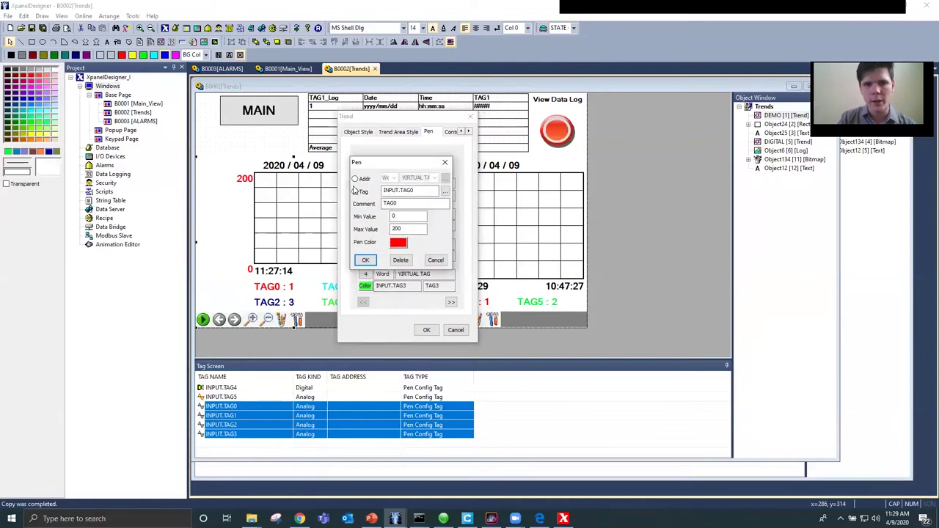
click(447, 191)
double_click(371, 190)
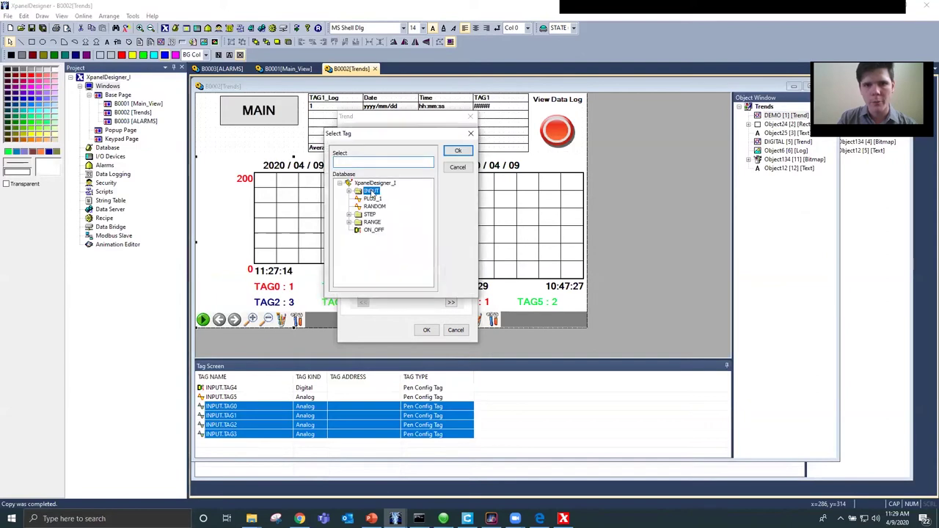
click(471, 132)
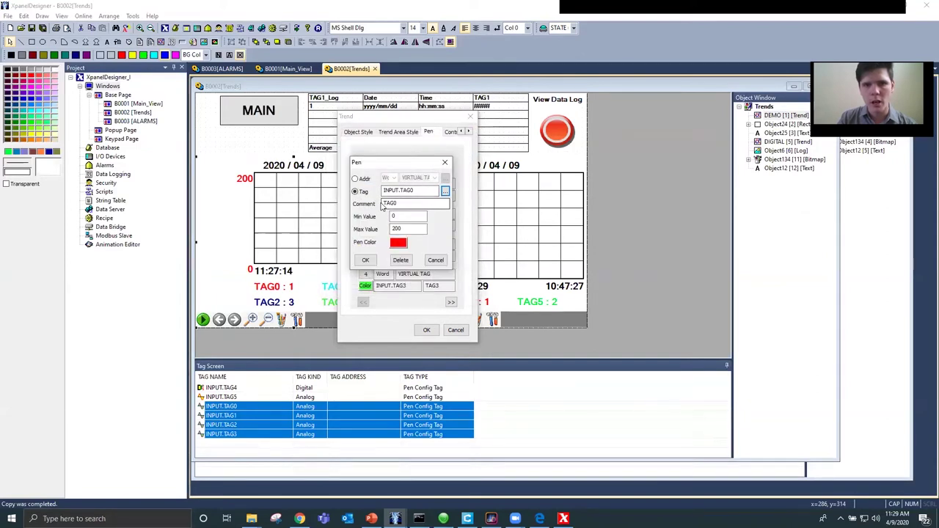
double_click(400, 203)
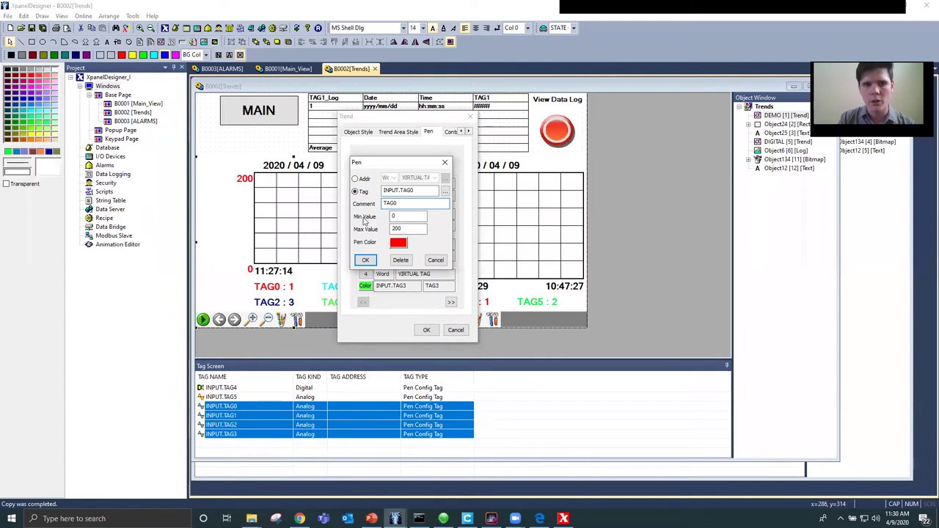
click(365, 259)
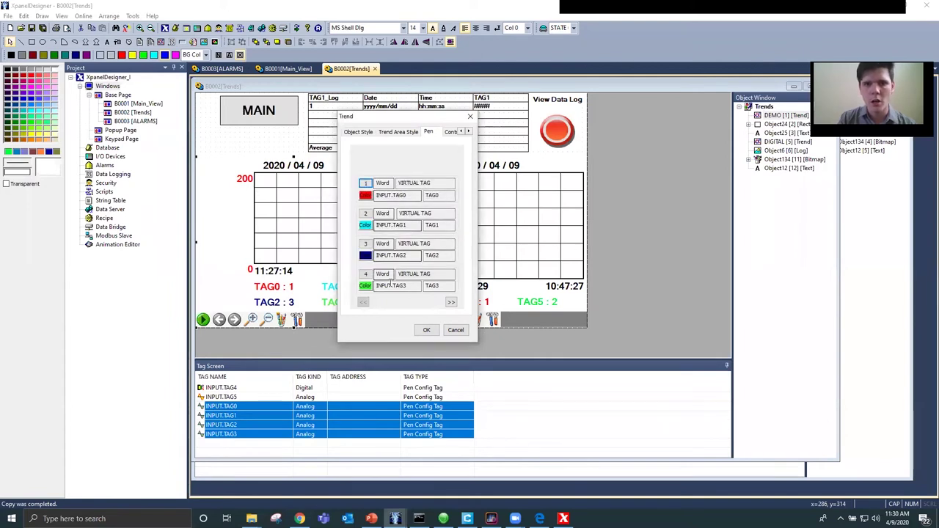
Examine the settings of the DEMO trend's pens for INPUT.TAG1, INPUT.TAG2 and INPUT.TAG3
double_click(396, 224)
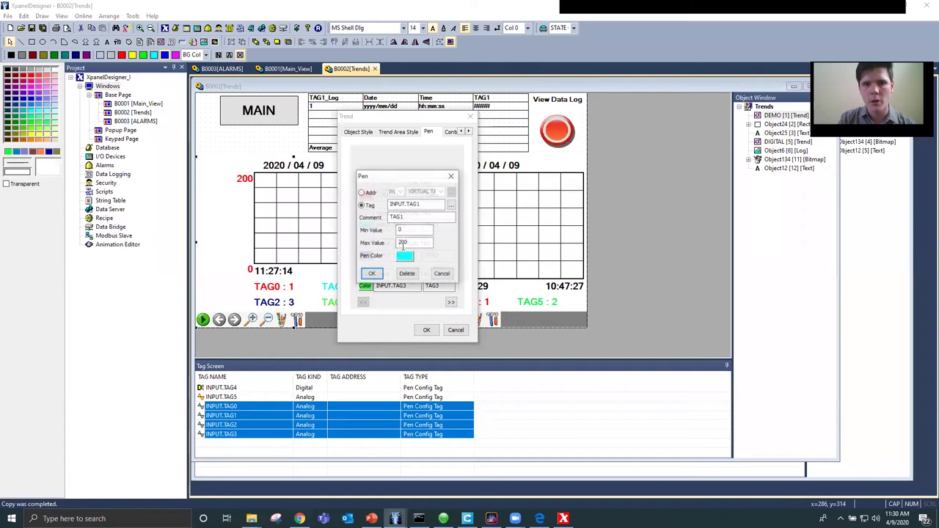
click(370, 274)
double_click(378, 256)
click(370, 274)
double_click(389, 285)
click(372, 275)
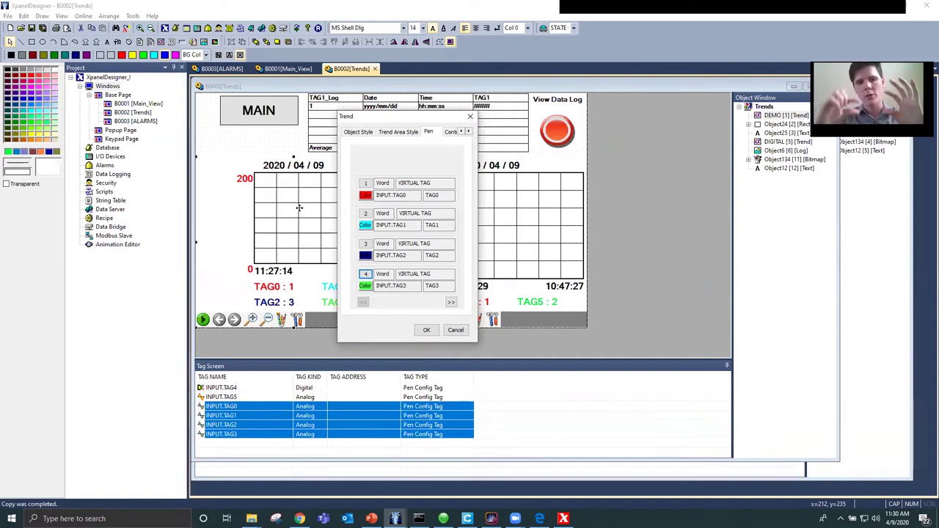
Examine the DEMO trend's control button and legend settings, keeping the trend graph in view for comparison
click(451, 132)
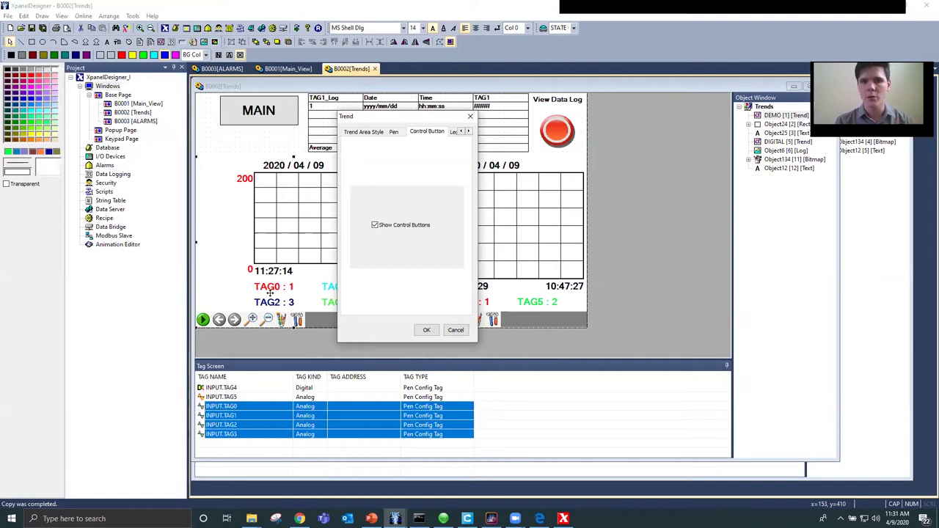
click(454, 133)
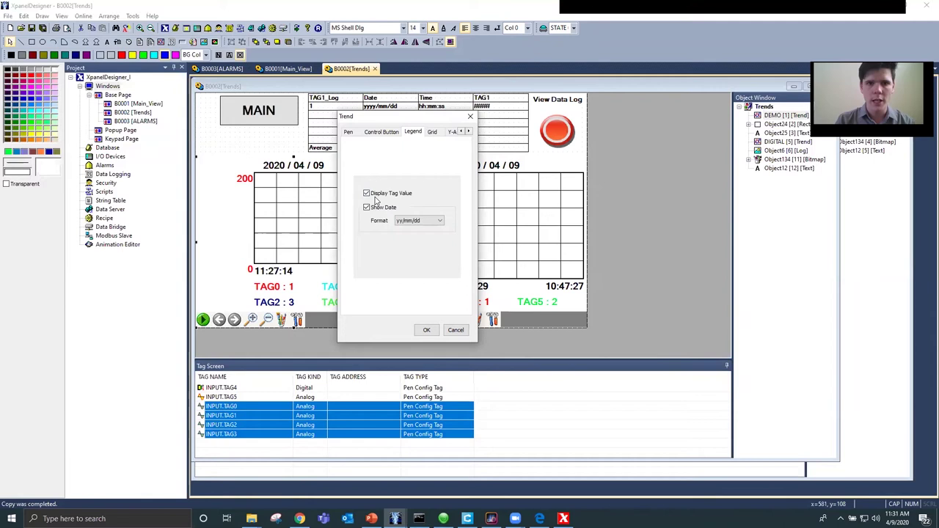
drag(409, 118, 524, 116)
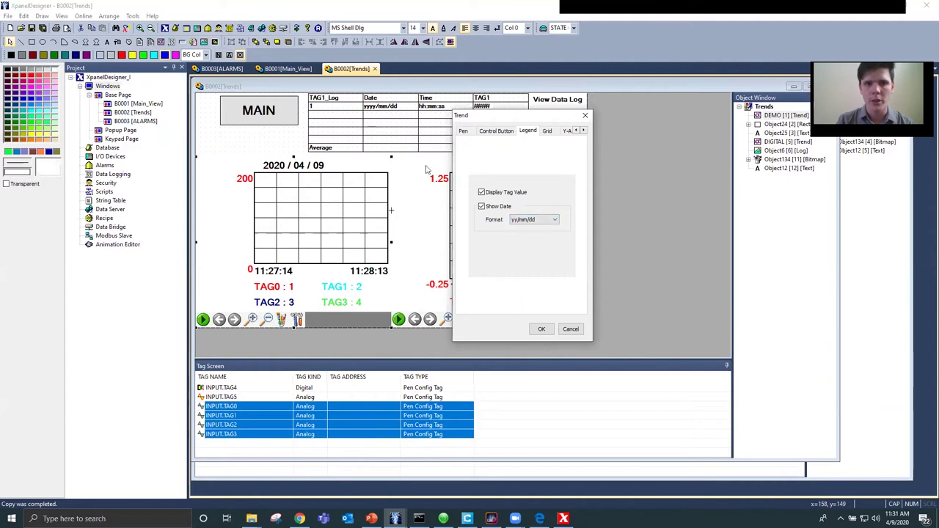
Examine the DEMO trend's grid, Y-axis legend and X-axis legend settings, and close the trend configuration
click(547, 131)
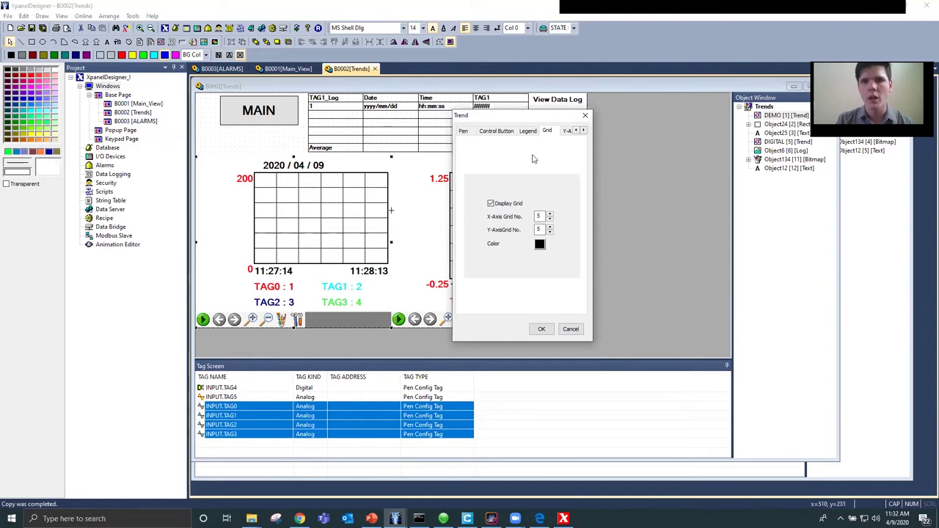
click(566, 131)
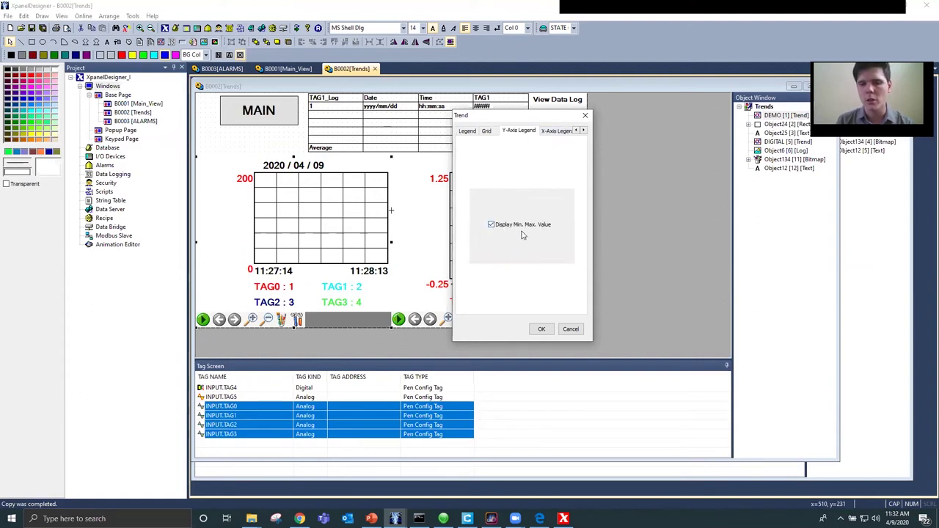
click(553, 132)
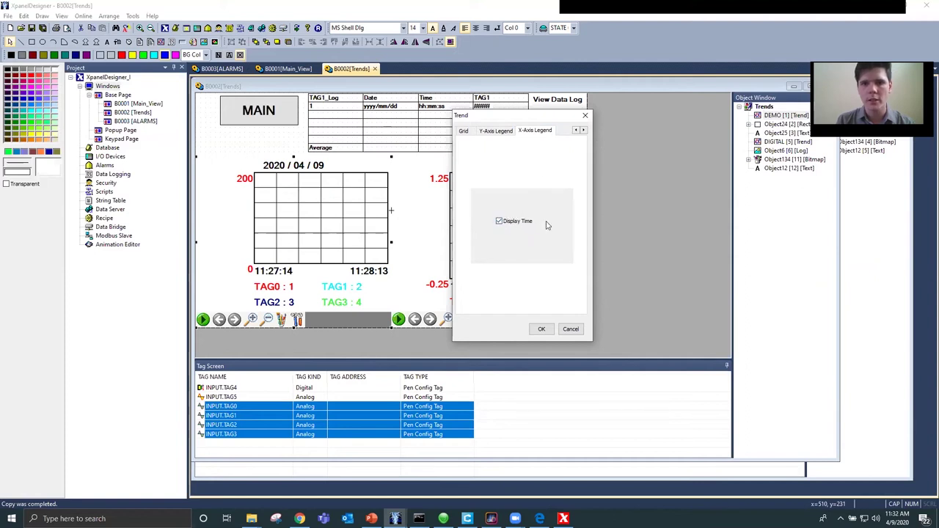
click(540, 329)
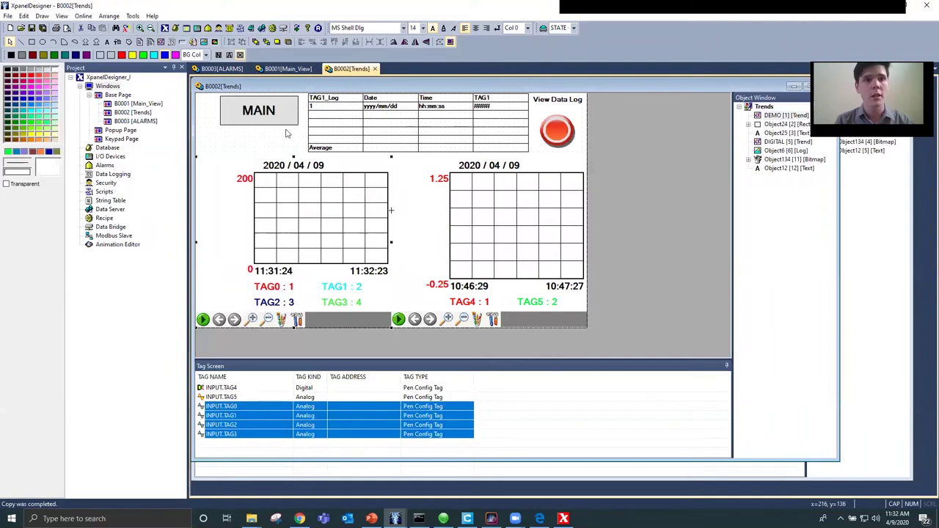
Run the project in the simulator
click(132, 15)
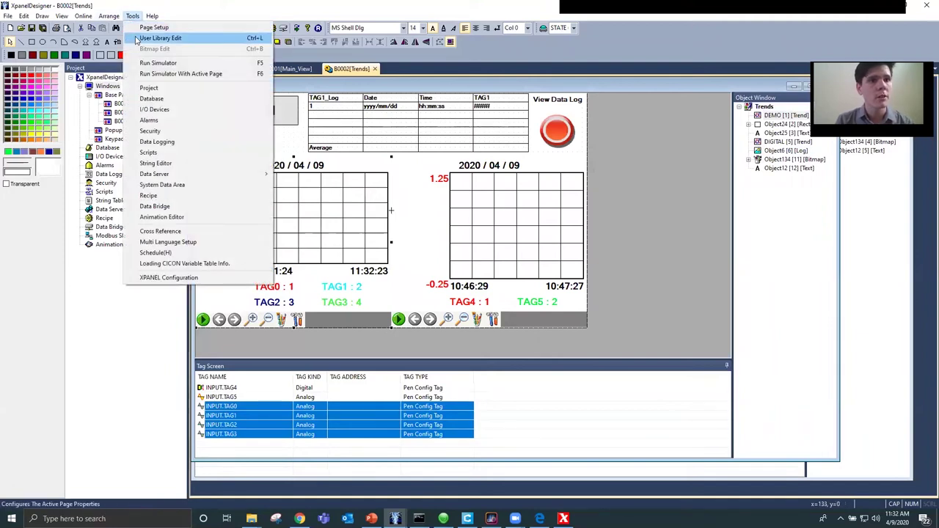
click(156, 73)
click(501, 292)
click(541, 279)
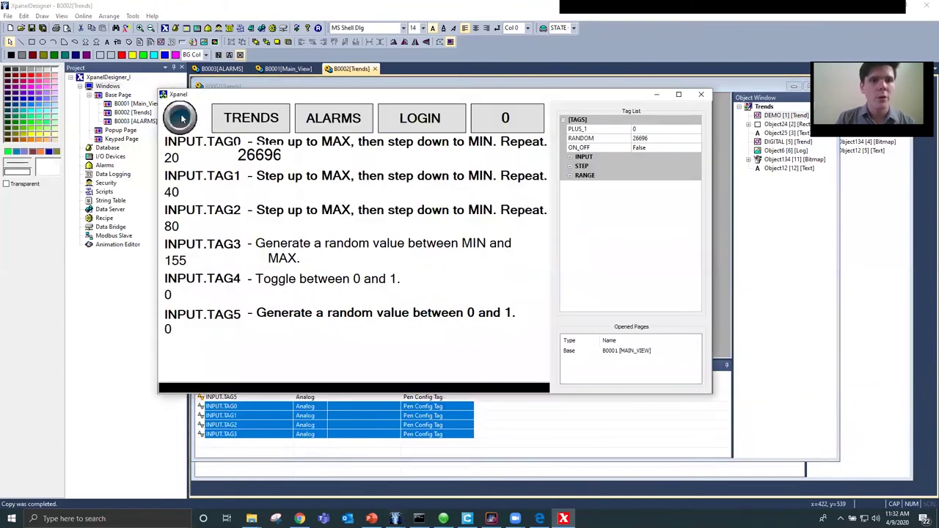
Switch on the tag simulation on the main view and open the TRENDS page
click(183, 120)
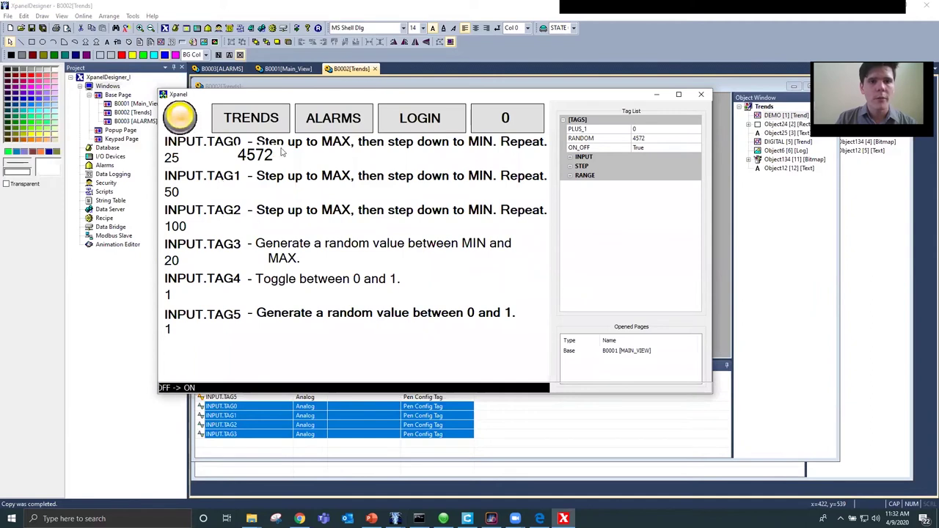
click(252, 121)
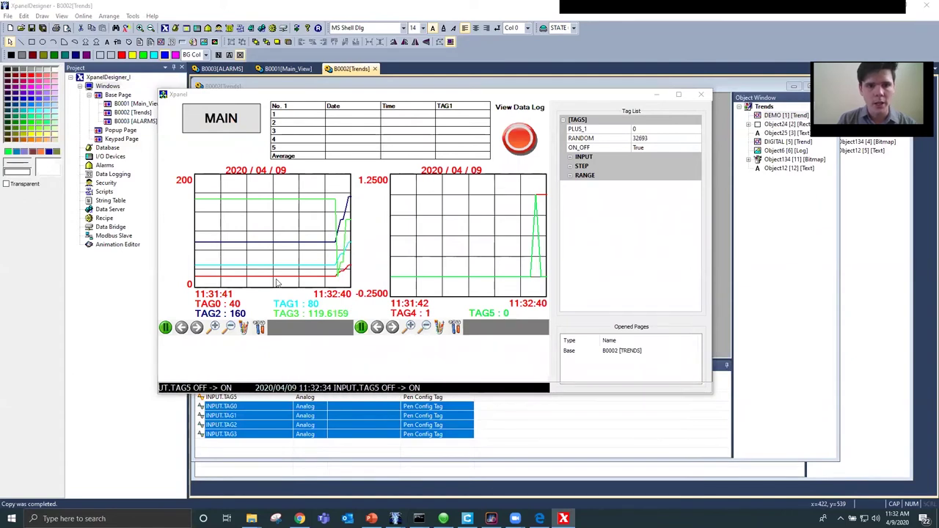
Narrow the analog trend's time range by zooming in twice and switch its axis to the TAG1 pen
click(214, 328)
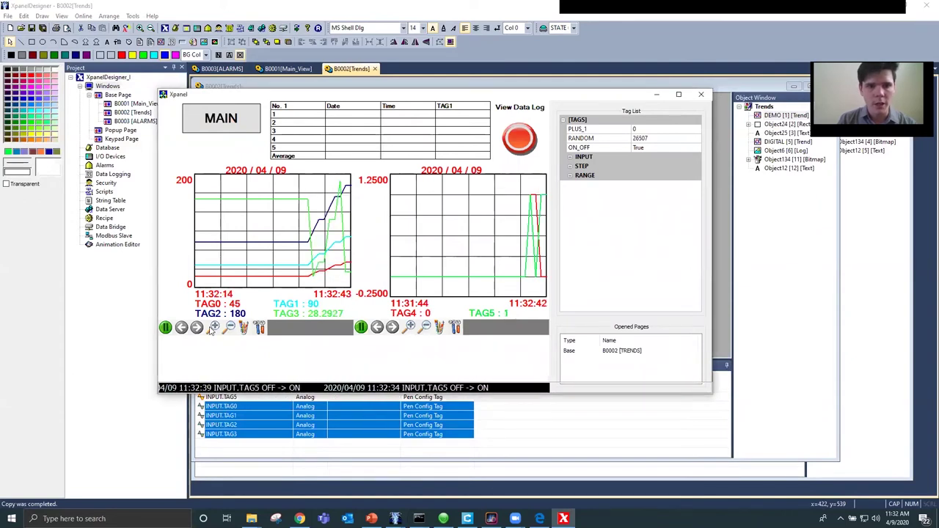
click(210, 329)
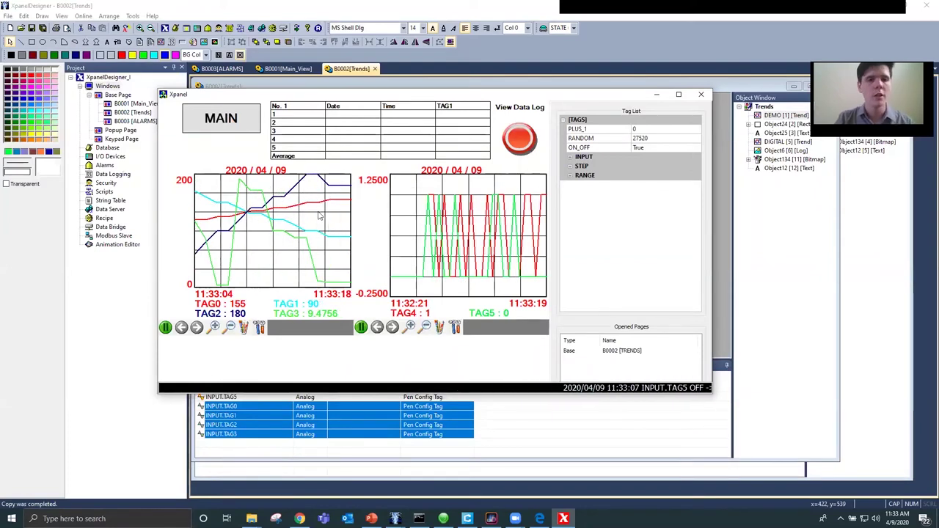
click(245, 329)
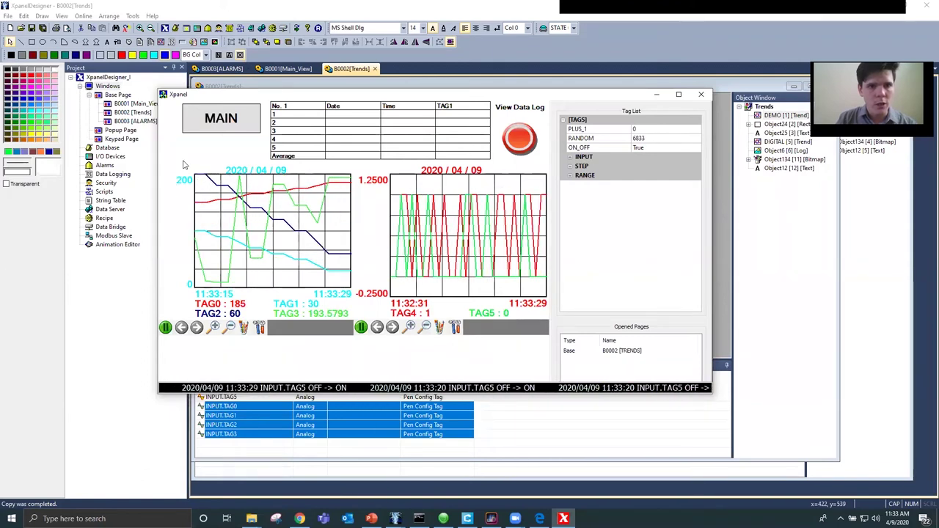
Accept the analog trend's runtime setup, then zoom its time range out and back in to inspect the curves
click(258, 328)
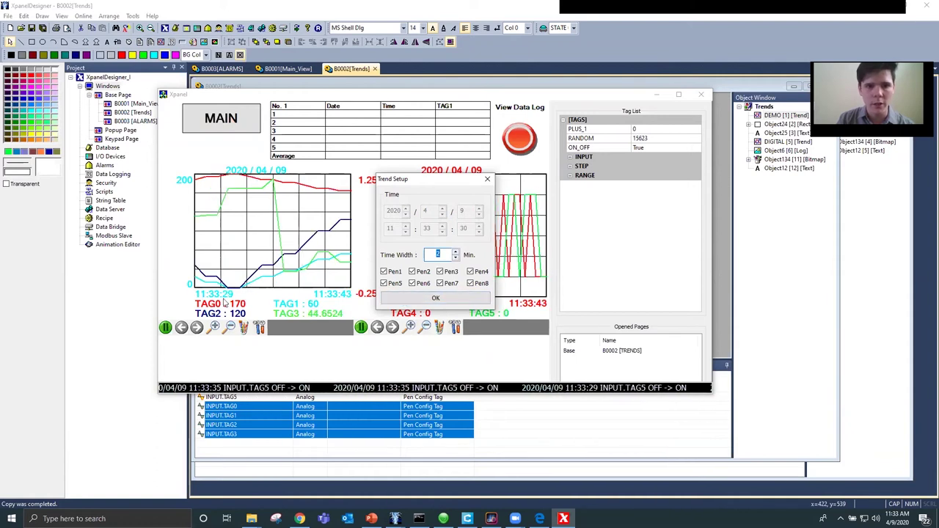
click(386, 298)
click(230, 328)
click(229, 328)
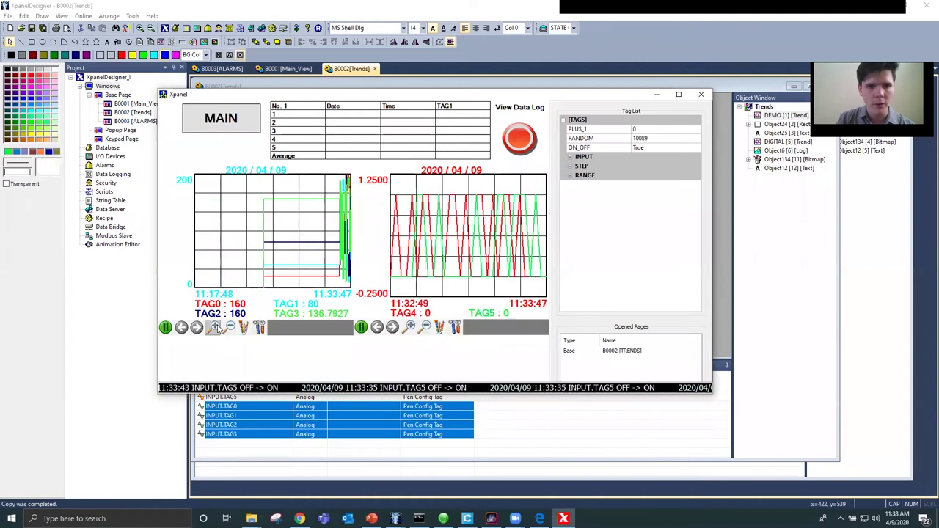
click(215, 327)
click(215, 327)
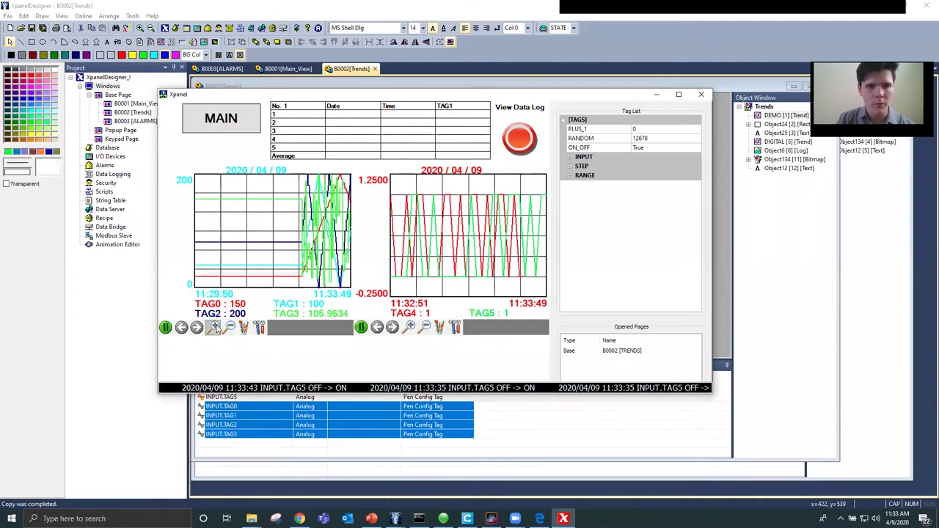
click(215, 327)
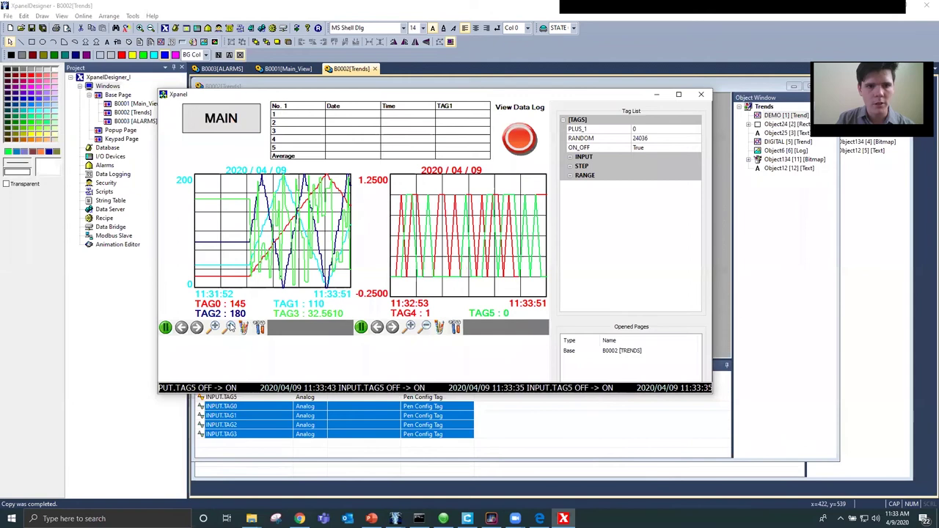
Set the analog trend's time width to 1 minute in its runtime setup
click(258, 328)
click(455, 258)
click(436, 298)
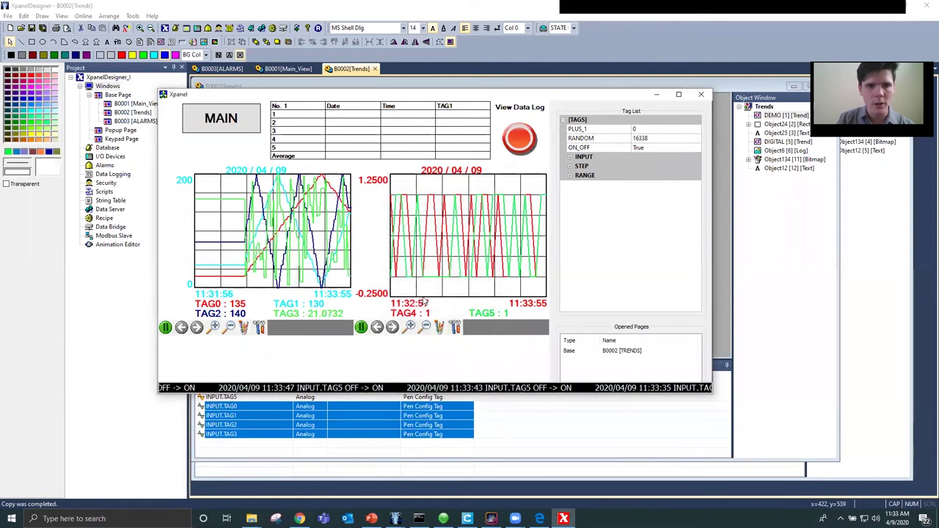
click(230, 329)
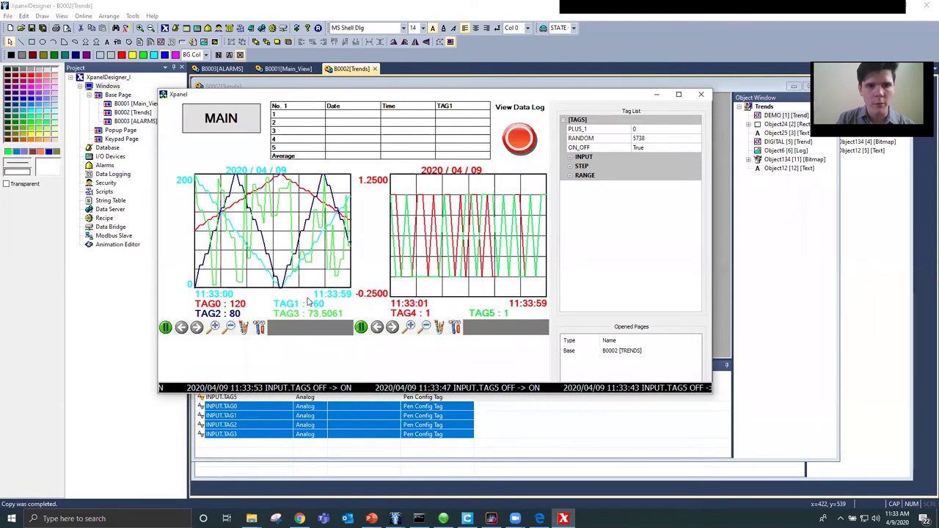
Hide Pen4 on the analog trend and the TAG5 pen on the digital trend through their runtime setups
click(259, 327)
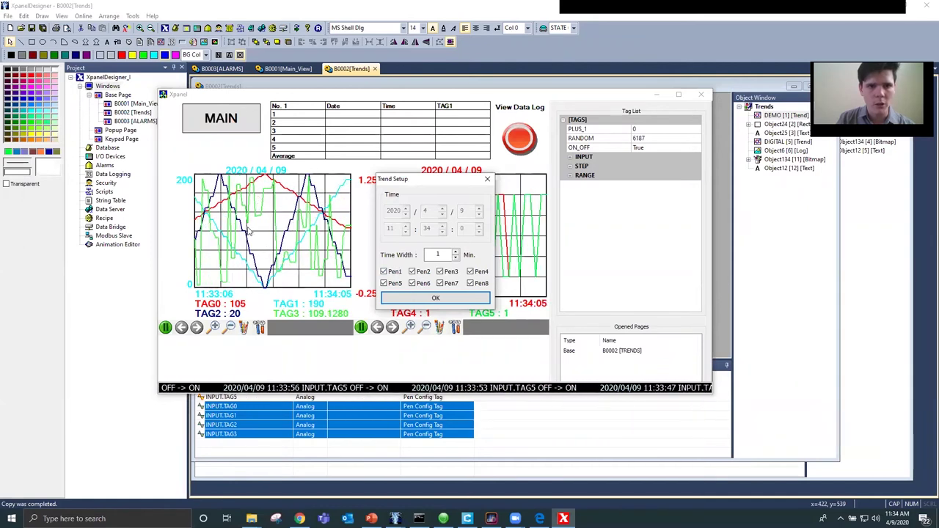
click(470, 272)
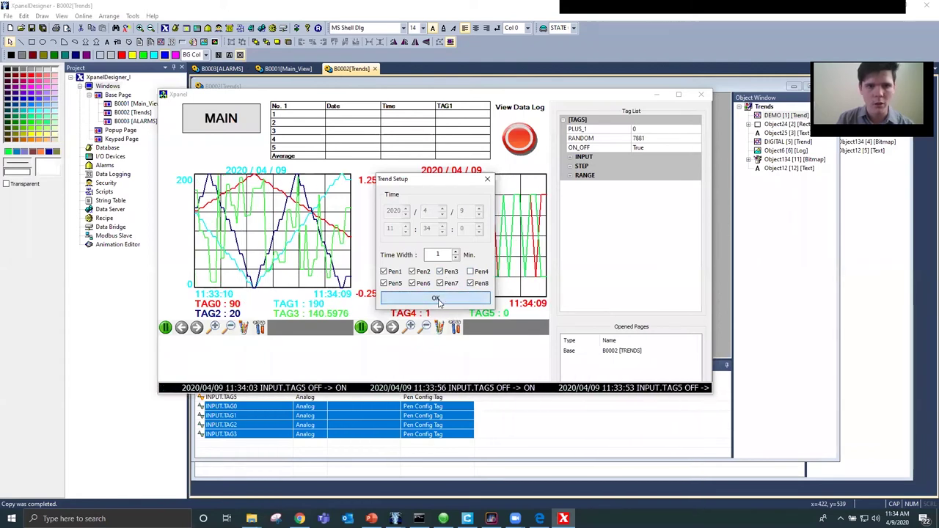
click(435, 299)
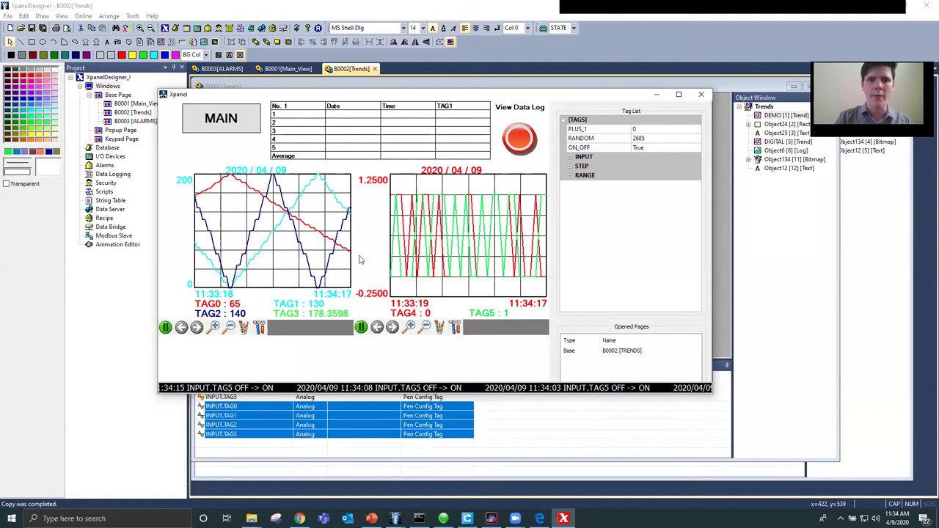
click(455, 327)
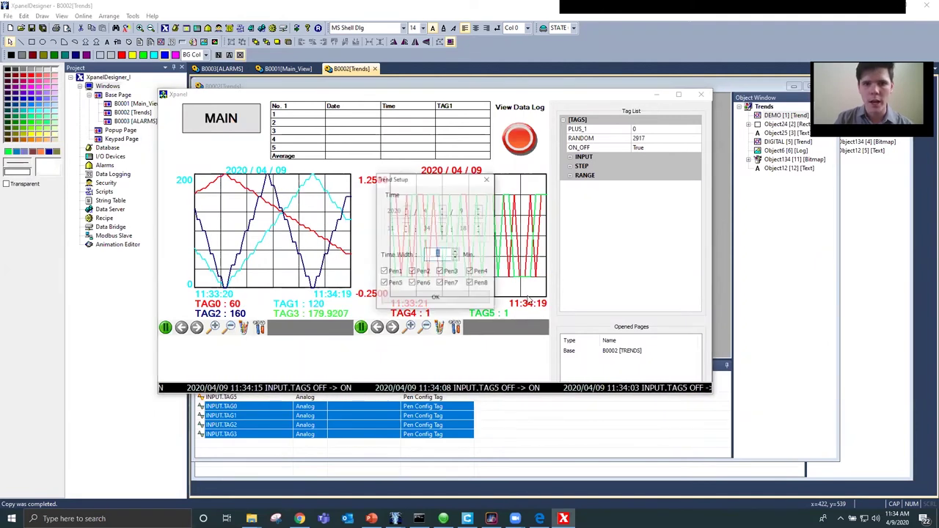
click(419, 299)
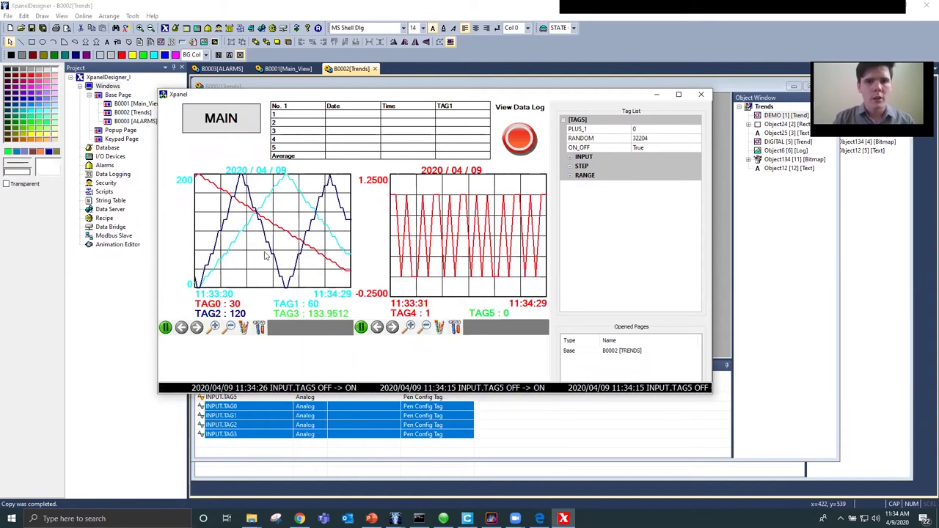
Switch to the PowerPoint presentation and start the slide show from the "Create YT trends" slide
key(alt+Tab)
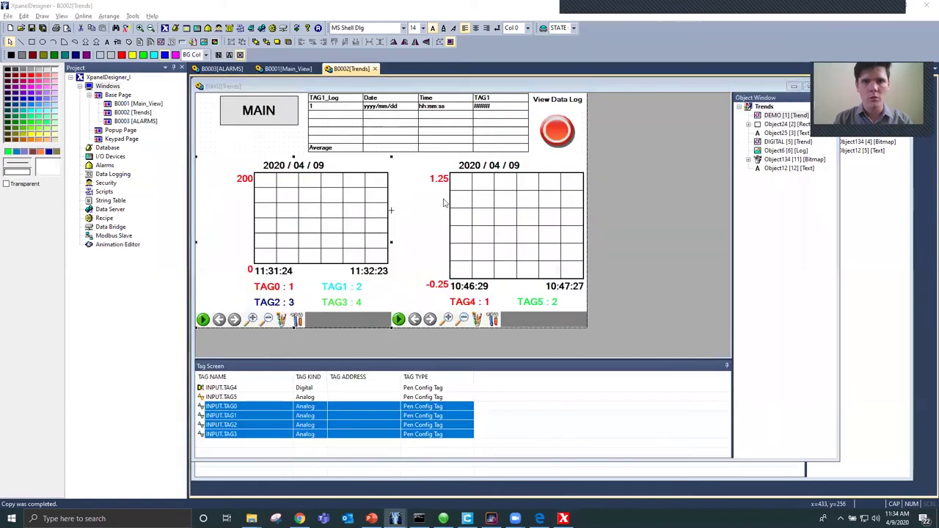
key(alt+Tab)
click(504, 125)
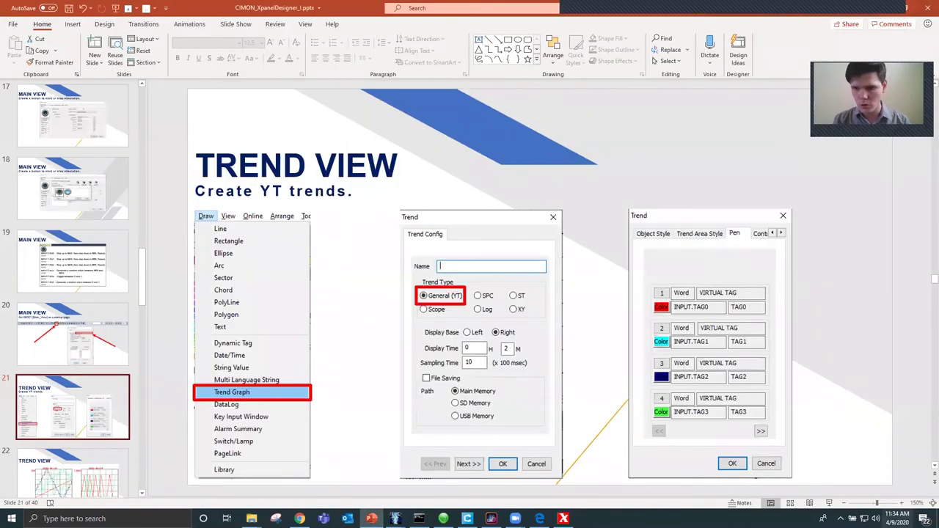
key(shift+F5)
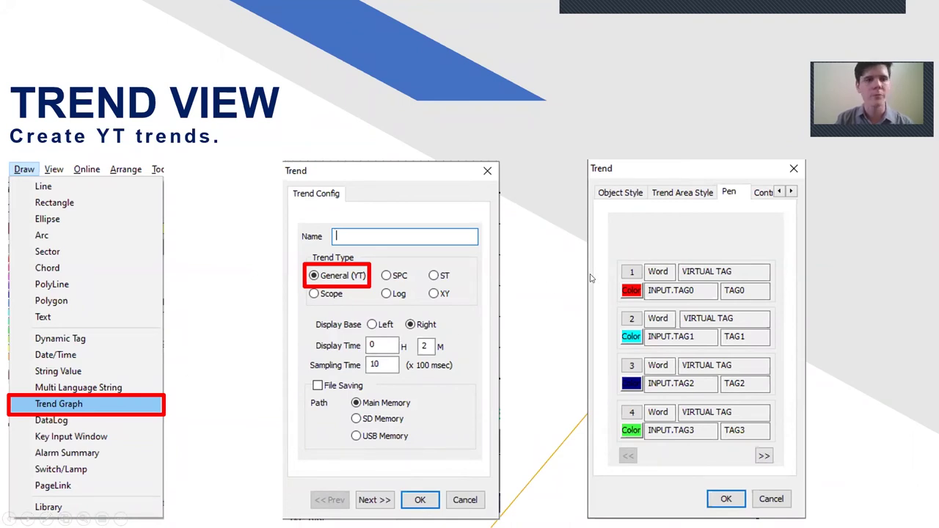
Advance from the Trend View slides to the Data Logging slides and review the TAG1_Log model and DataLog command configuration
key(Right)
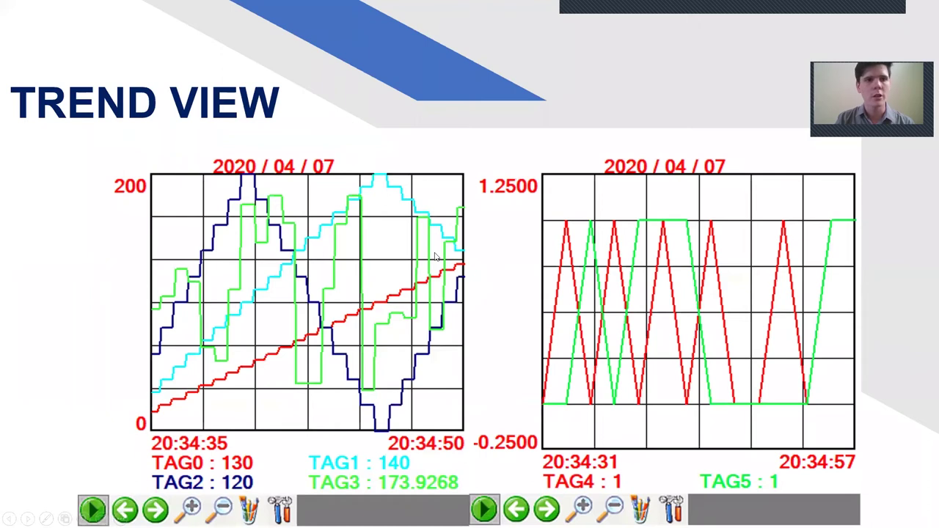
key(Right)
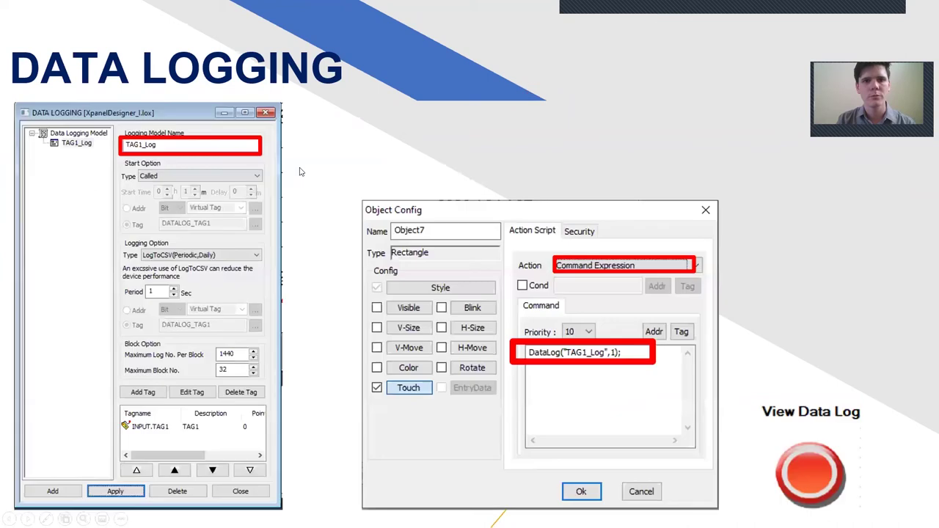
click(301, 172)
click(176, 139)
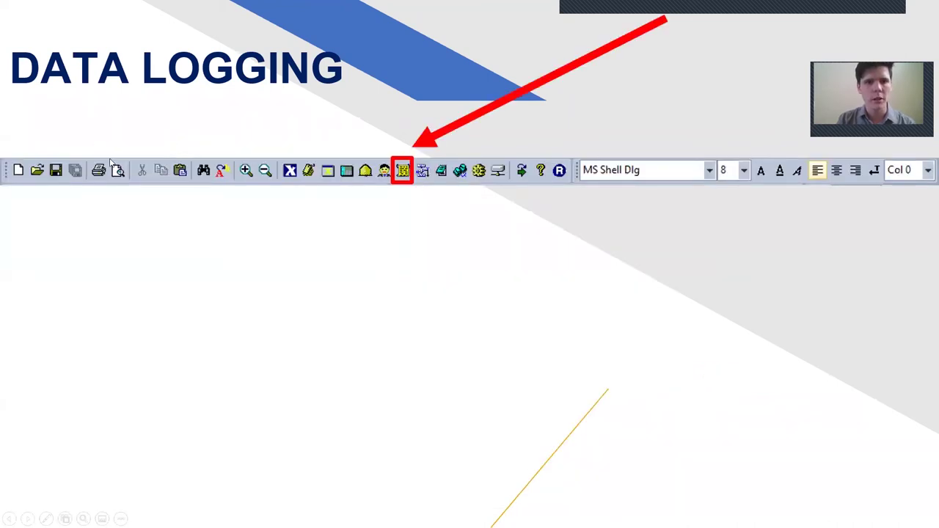
click(393, 177)
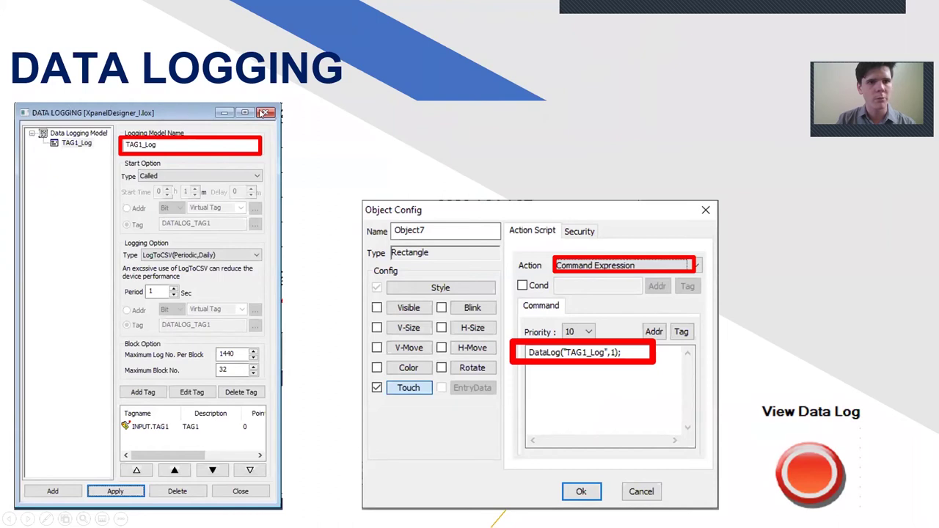